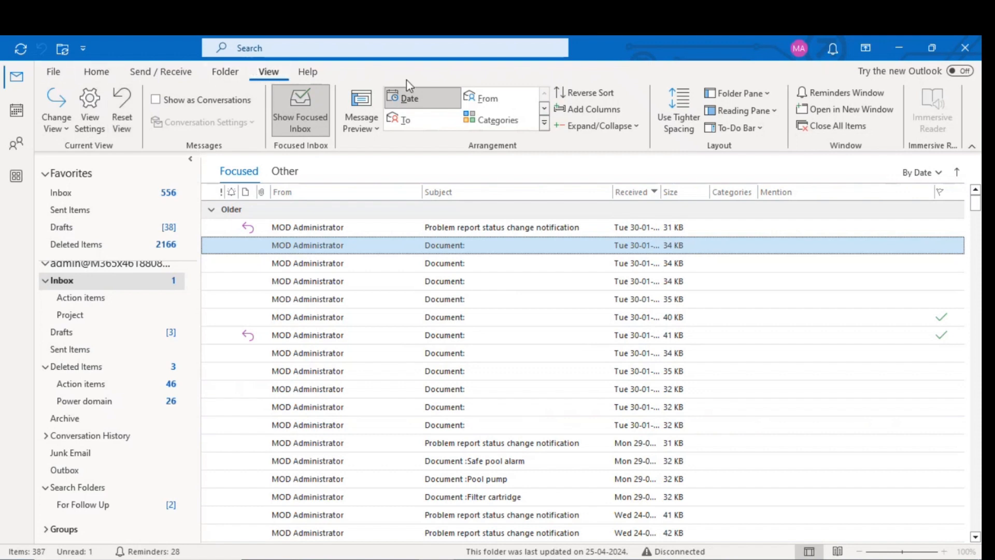
- Show the reading pane below the message list
click(769, 95)
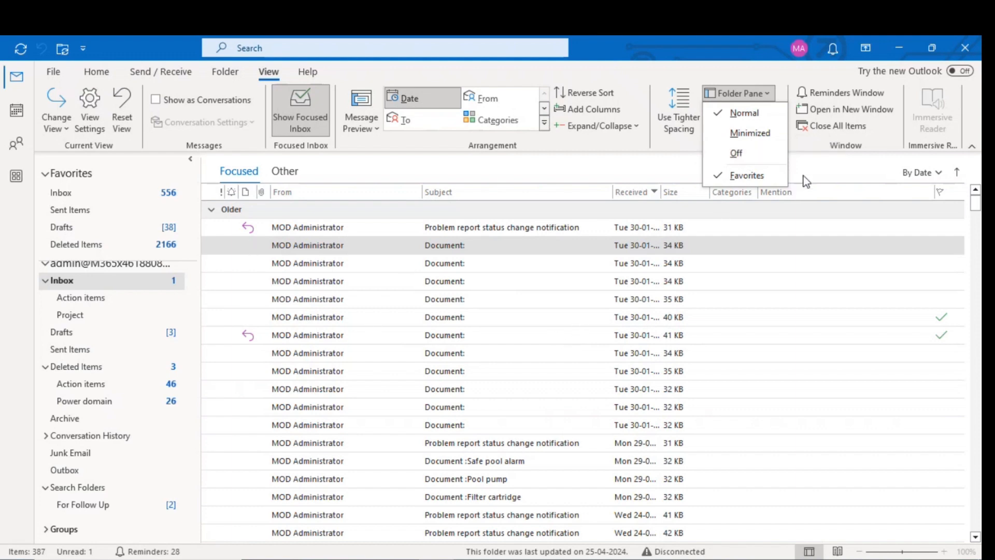
click(686, 173)
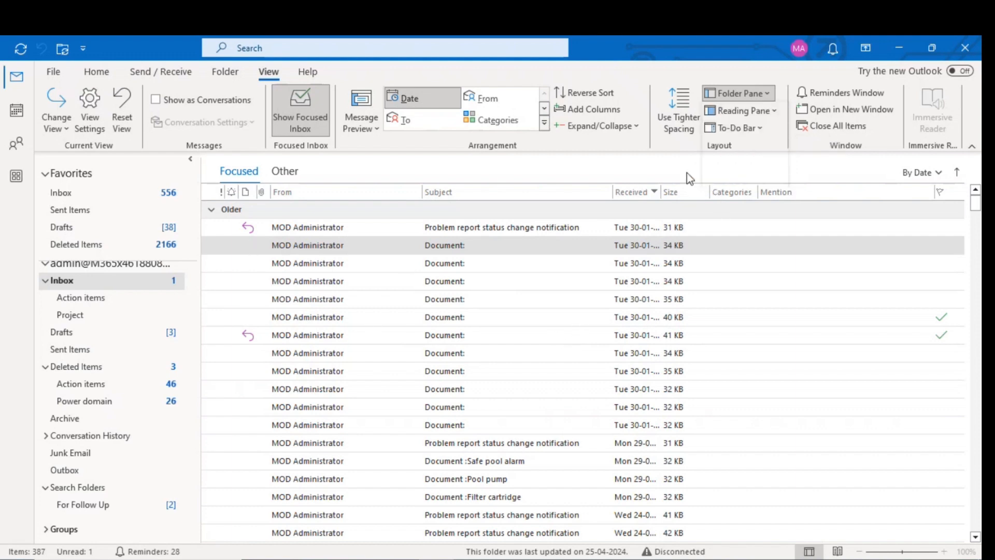
click(770, 111)
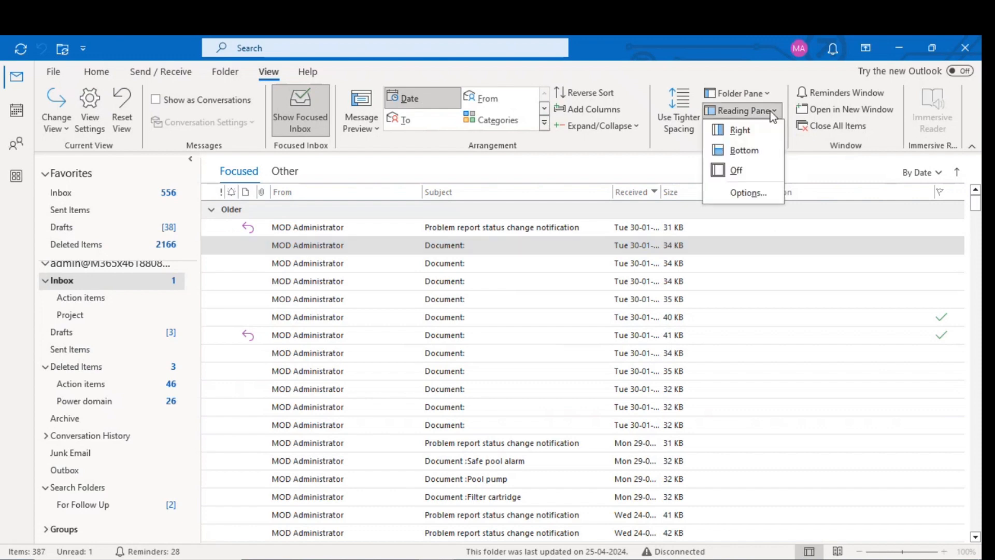
click(741, 150)
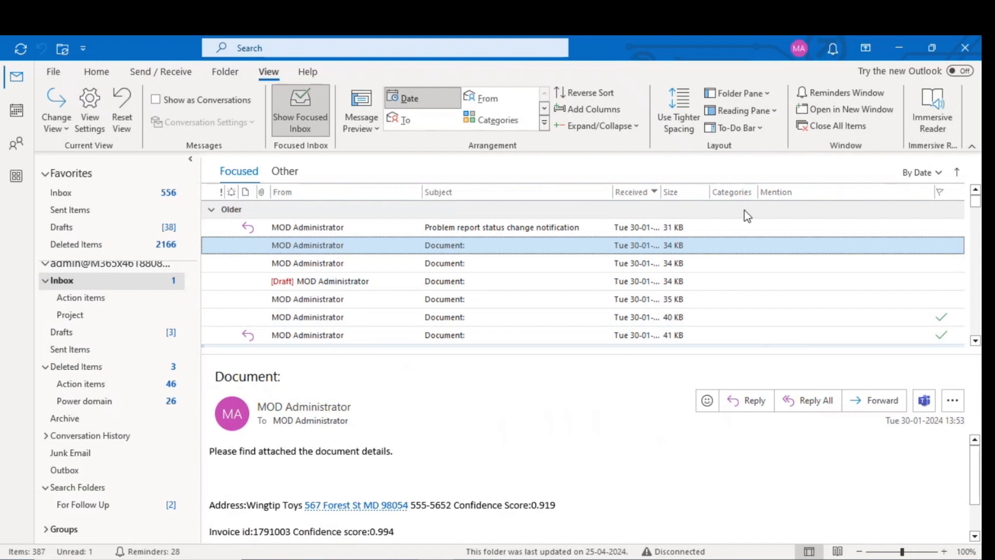
- Try the reading pane on the right of the message list and turn it off again
click(772, 113)
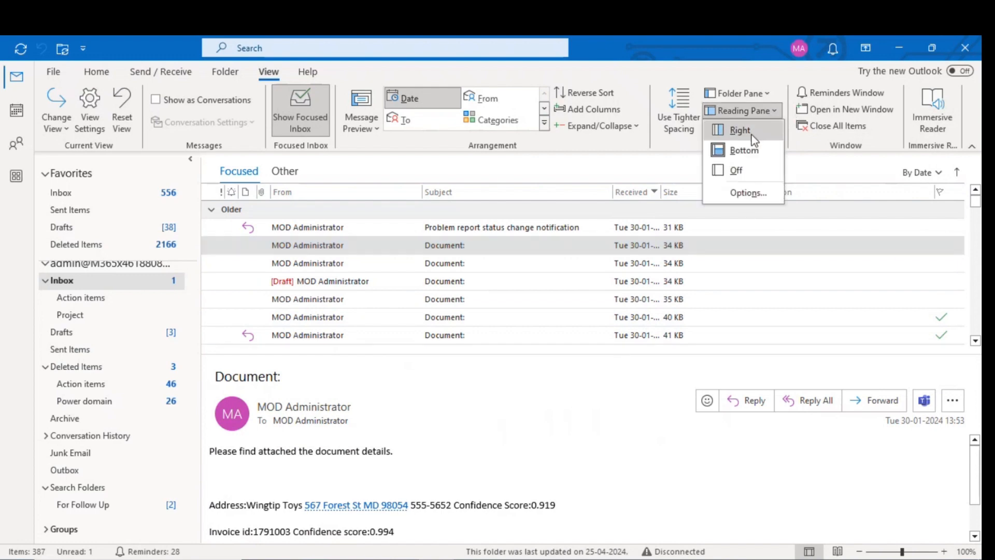
click(751, 133)
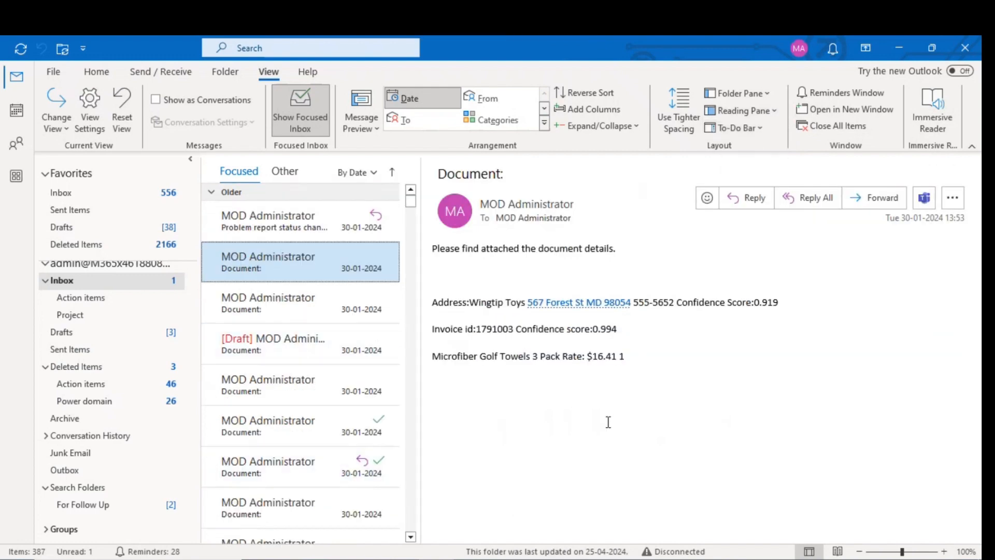
click(765, 115)
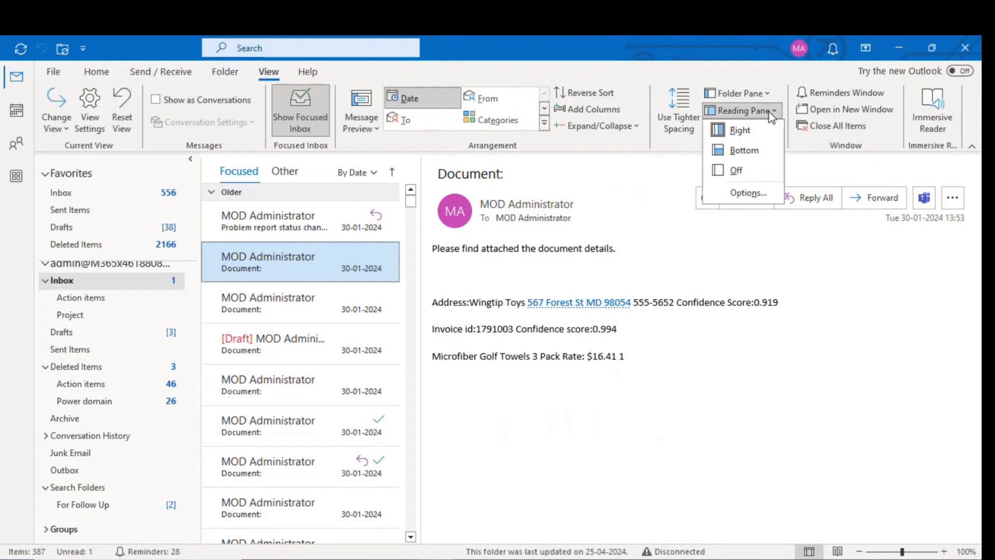
click(748, 173)
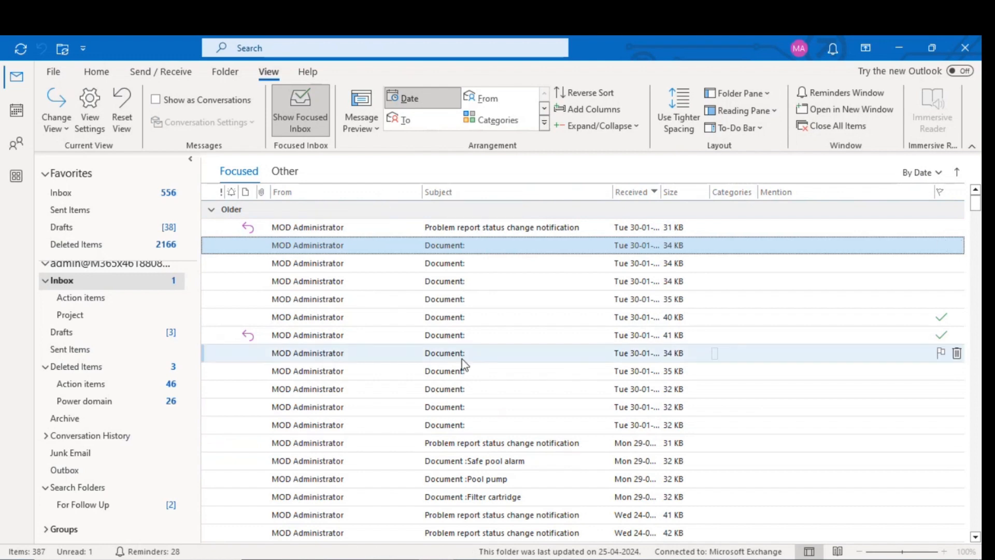
- Add the To field from the frequently-used fields to the columns shown in the message list
click(603, 110)
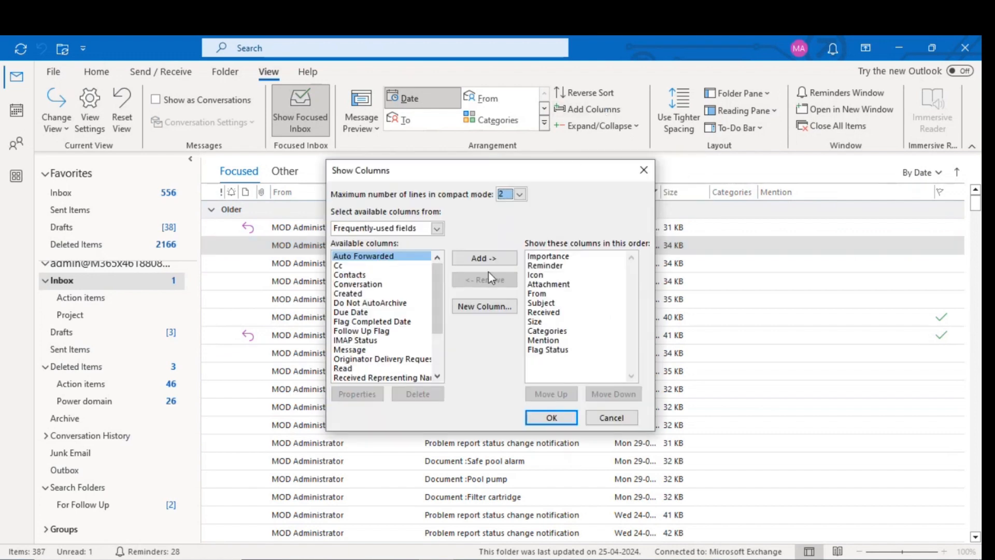
drag(436, 288, 436, 325)
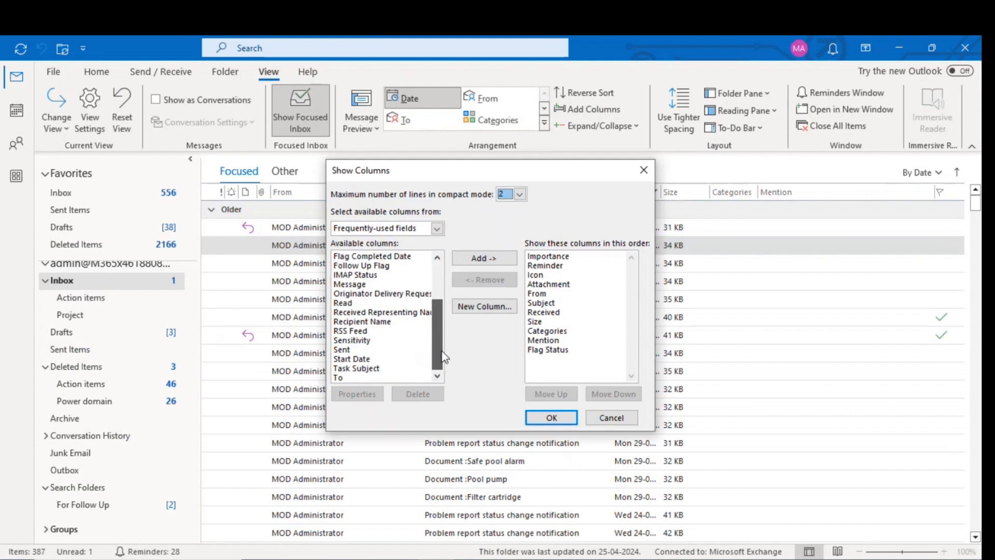
click(343, 377)
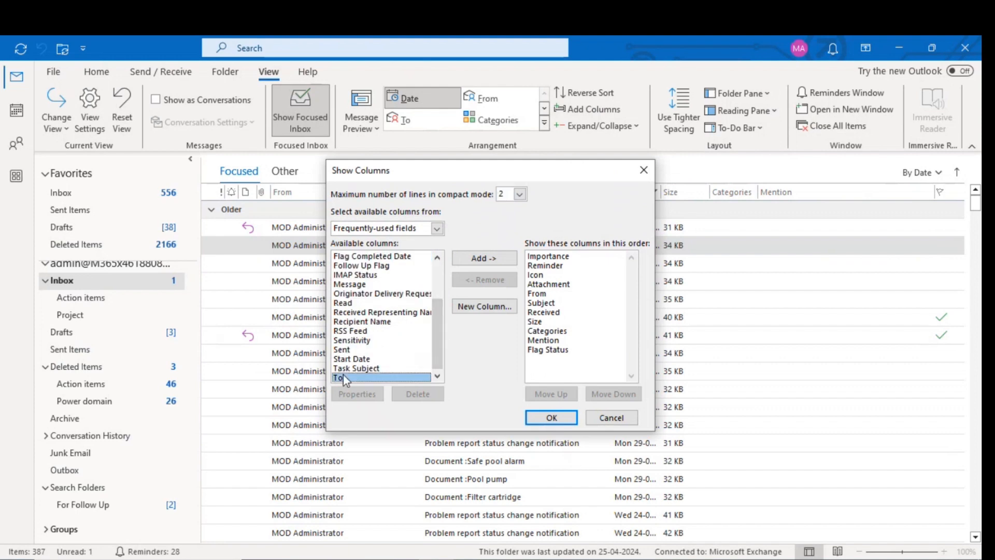
click(483, 258)
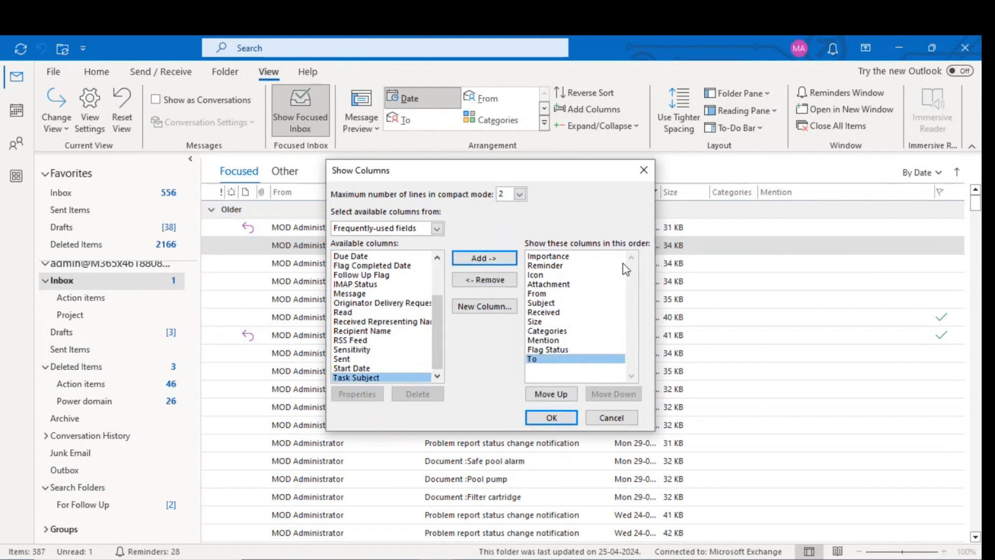
- Move the To column up between From and Subject and apply the column settings
click(563, 392)
click(564, 392)
click(563, 392)
click(564, 393)
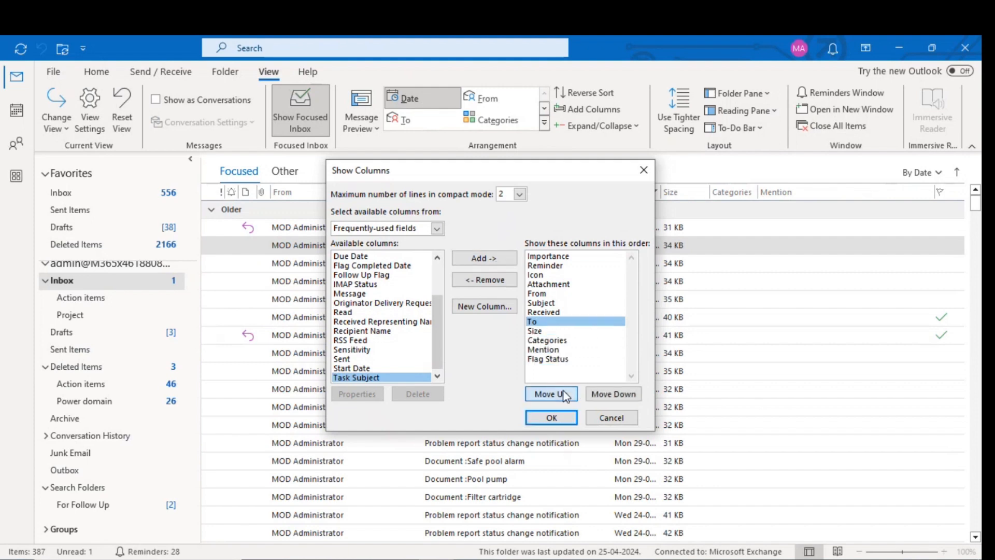
click(563, 392)
click(563, 392)
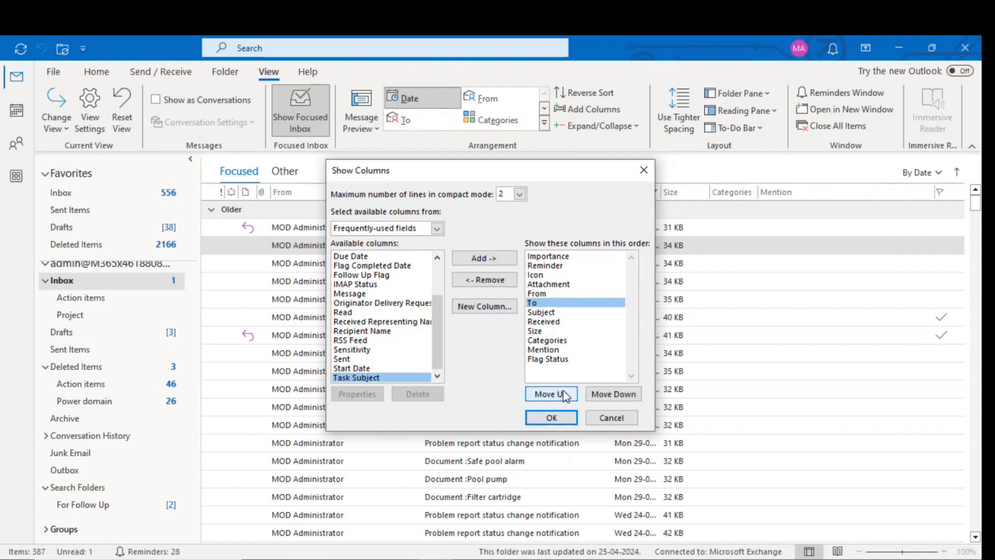
click(551, 417)
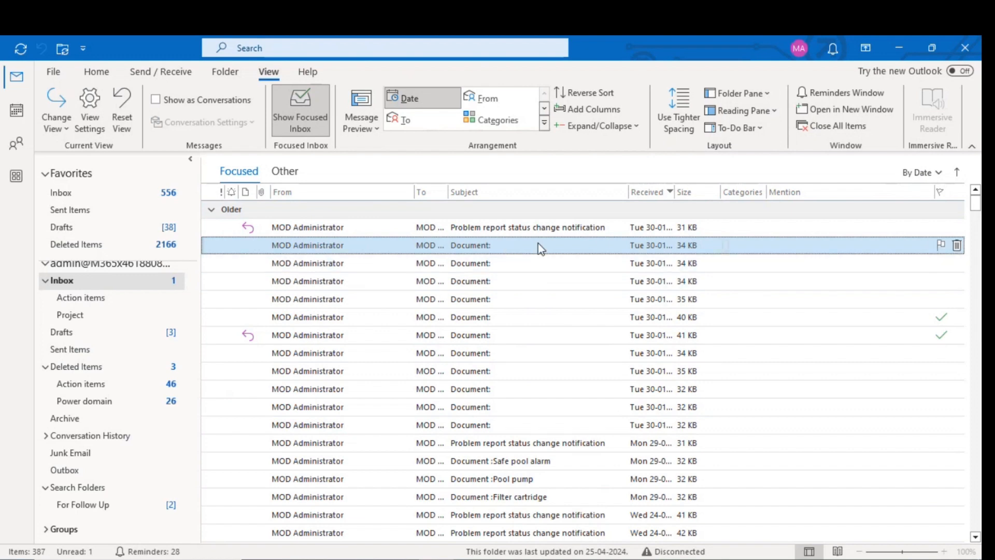
- Flag the selected "Document:" message for follow-up and display its follow-up date options
click(941, 245)
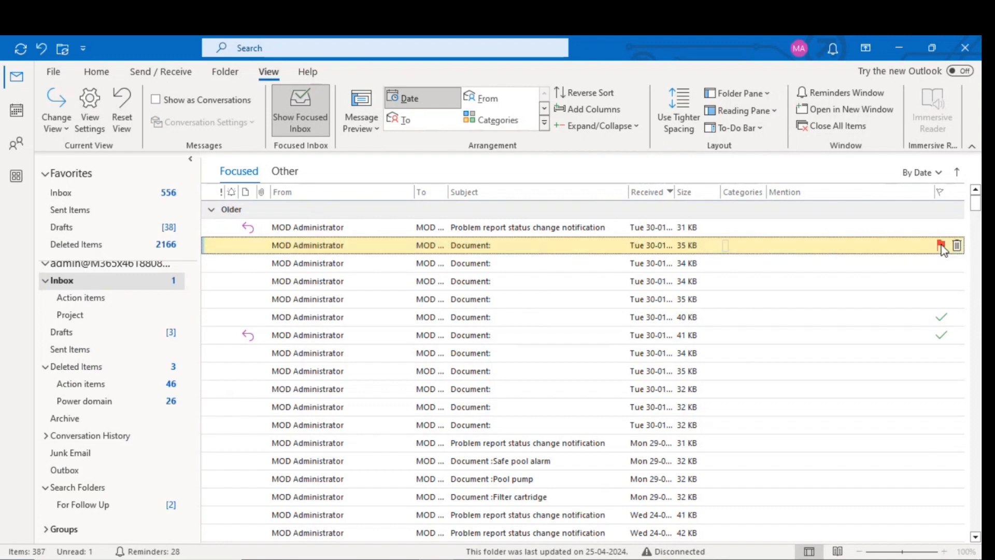
right_click(477, 243)
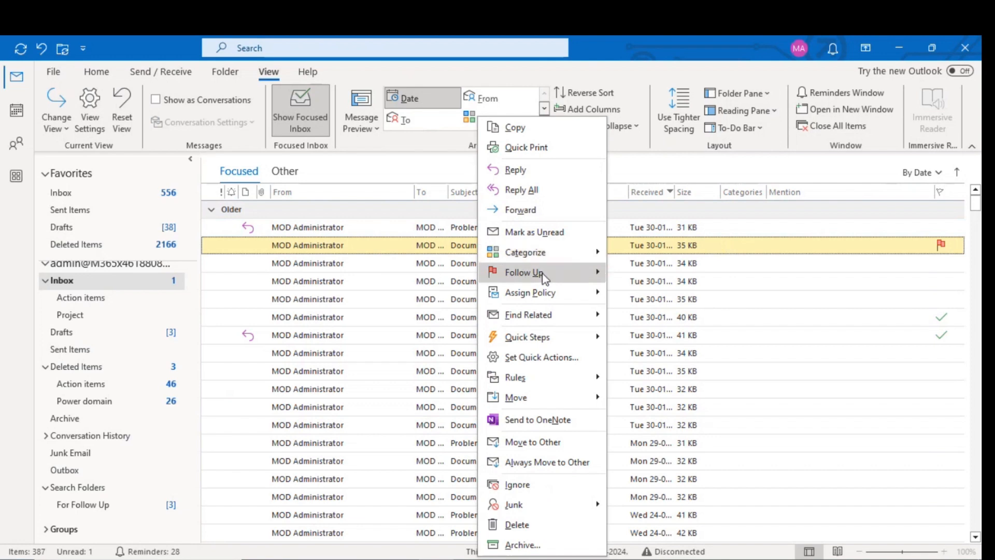
mouse_move(543, 276)
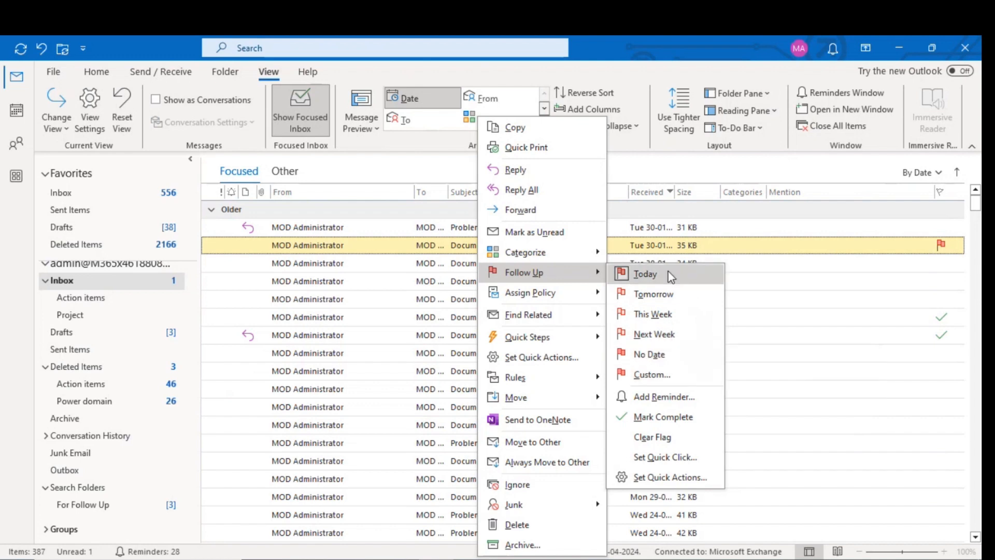
- Mark the flagged "Document:" message complete and delete it from the Inbox
right_click(943, 245)
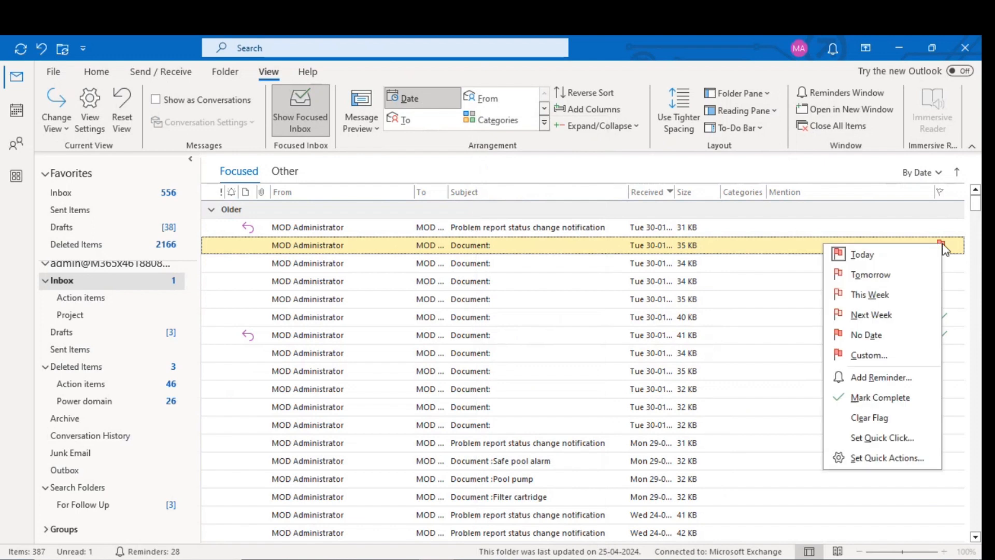
click(880, 397)
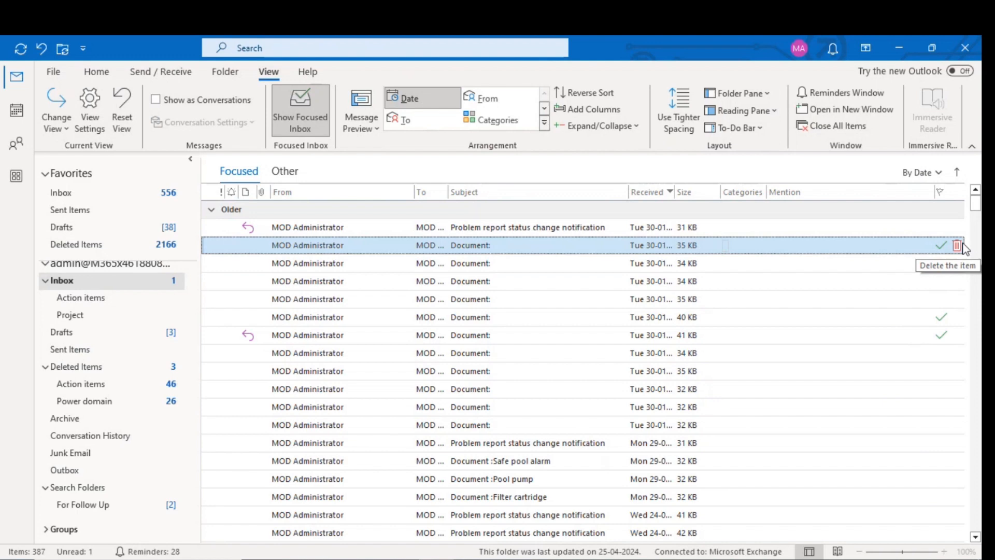
click(957, 248)
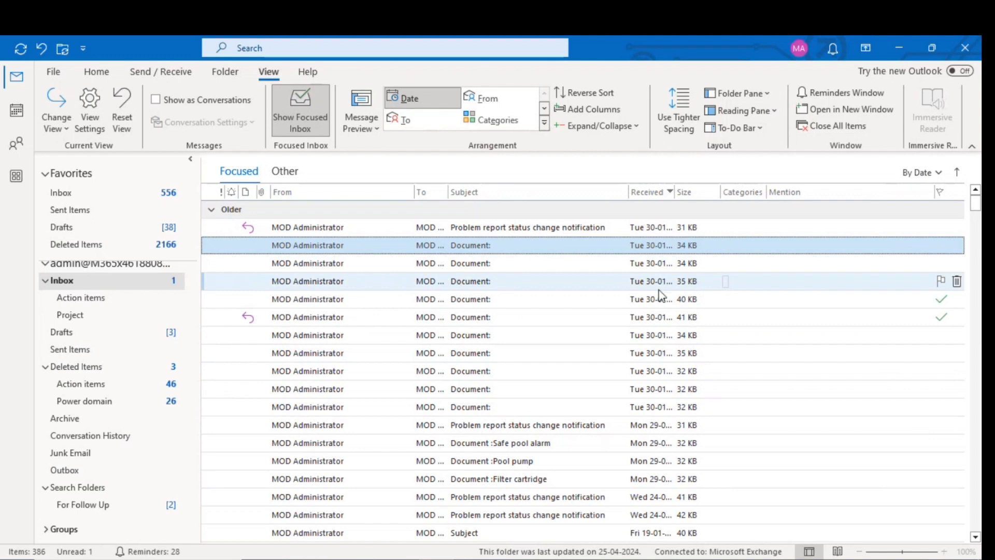
- Create a new folder named "important" under the currently selected Inbox
right_click(66, 282)
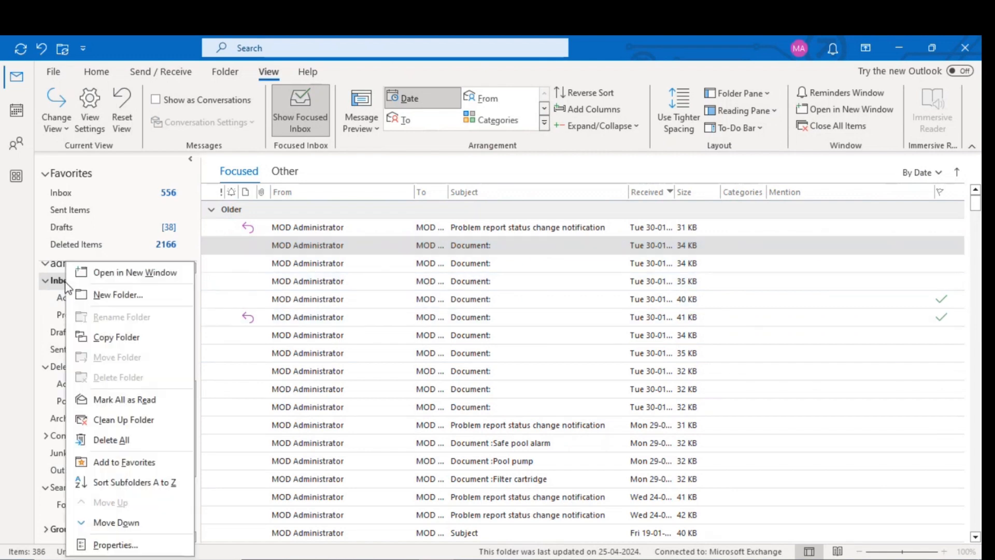
click(120, 294)
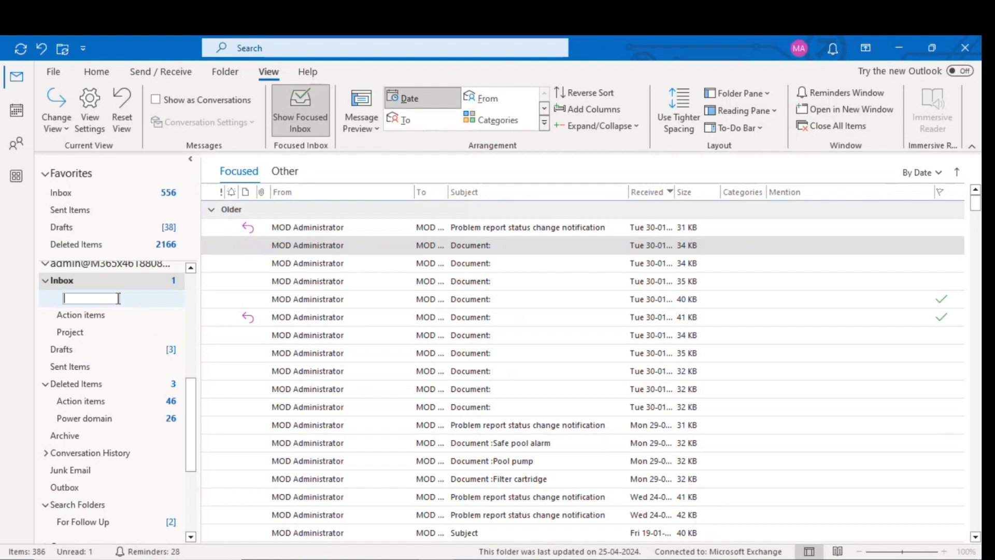
text(important)
click(196, 309)
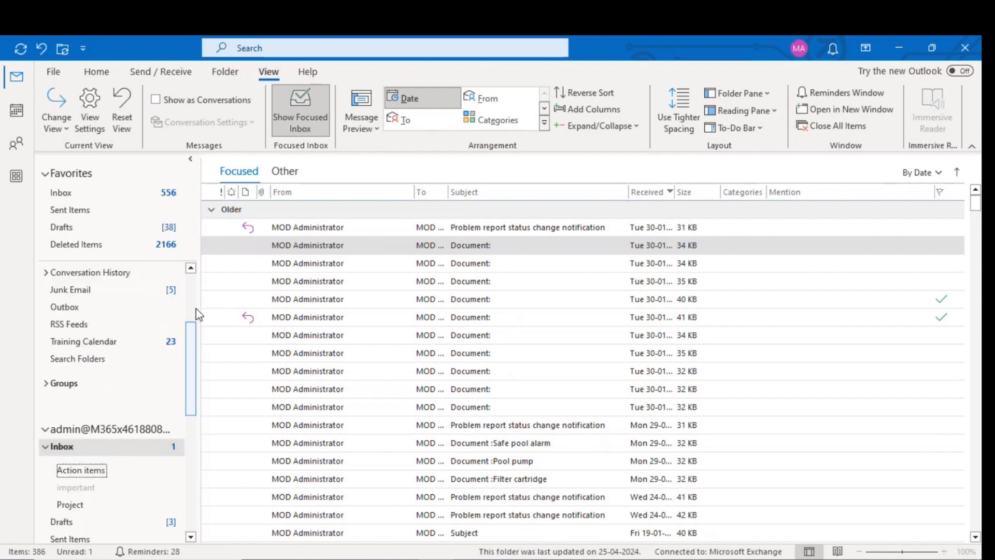
- Move the first "Problem report status change notification" message into the Important folder under the other account's Inbox
scroll(196, 309, up, 2)
drag(194, 337, 193, 317)
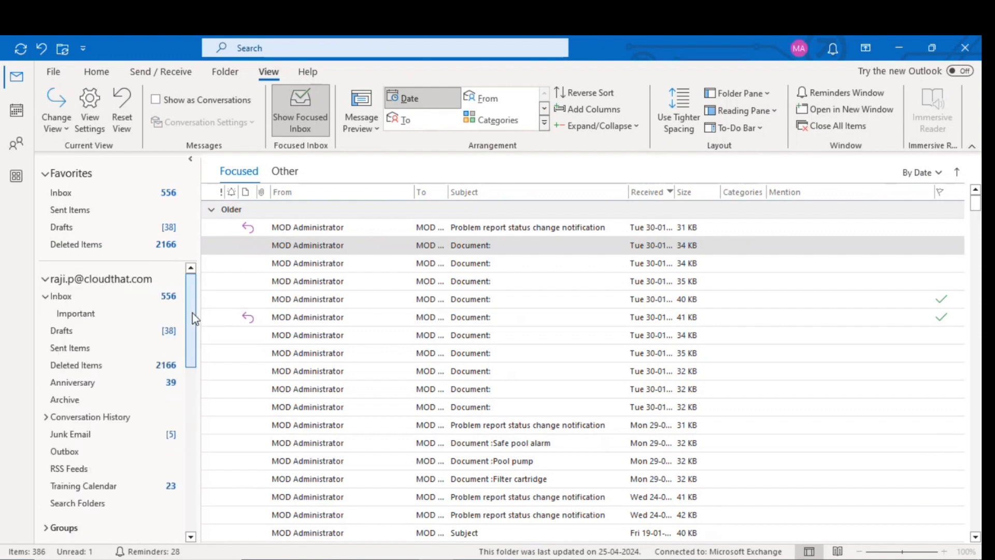
drag(487, 234, 73, 316)
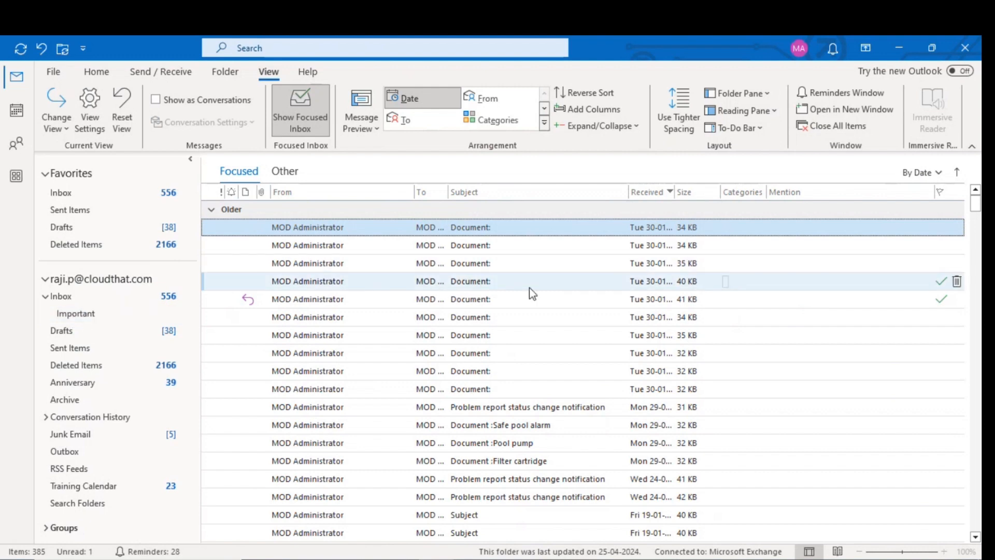
- Turn off the Focused Inbox and show messages as conversations in all mailboxes
click(292, 103)
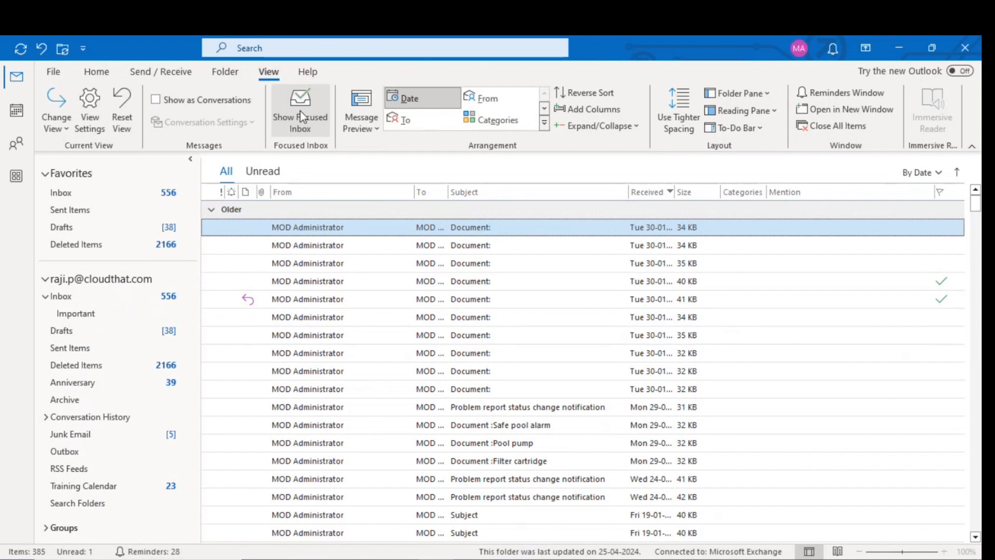
click(156, 100)
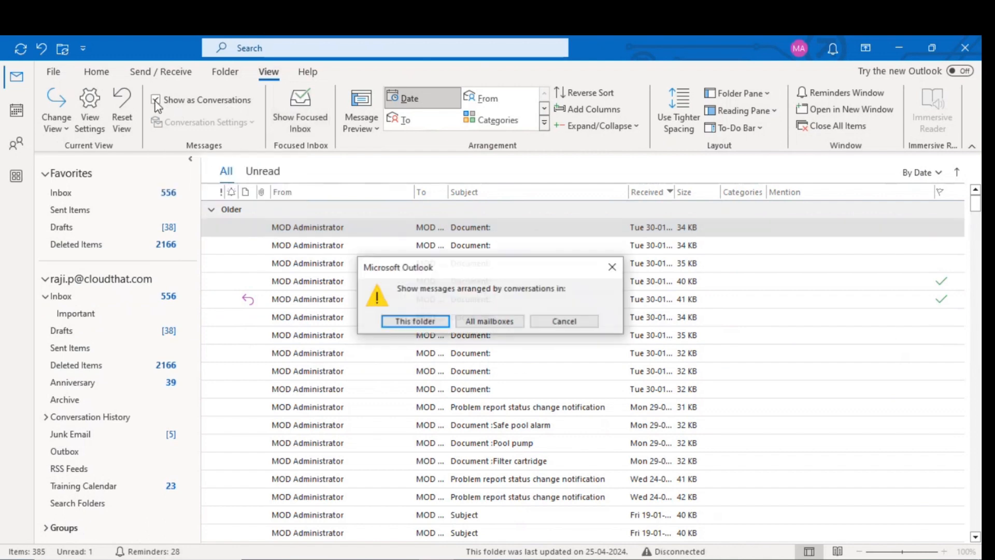
click(469, 321)
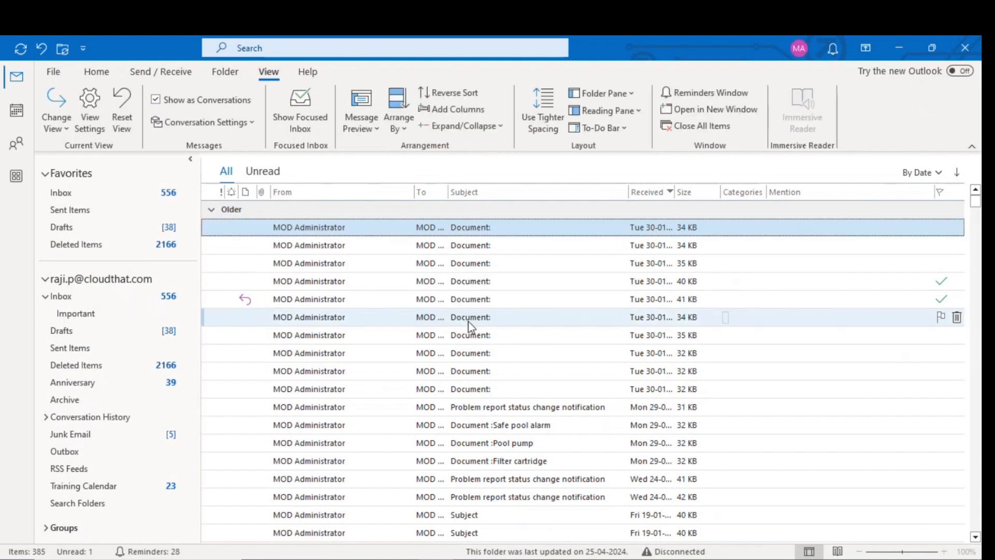
- Look through the Inbox messages arranged as conversations
scroll(289, 283, down, 1)
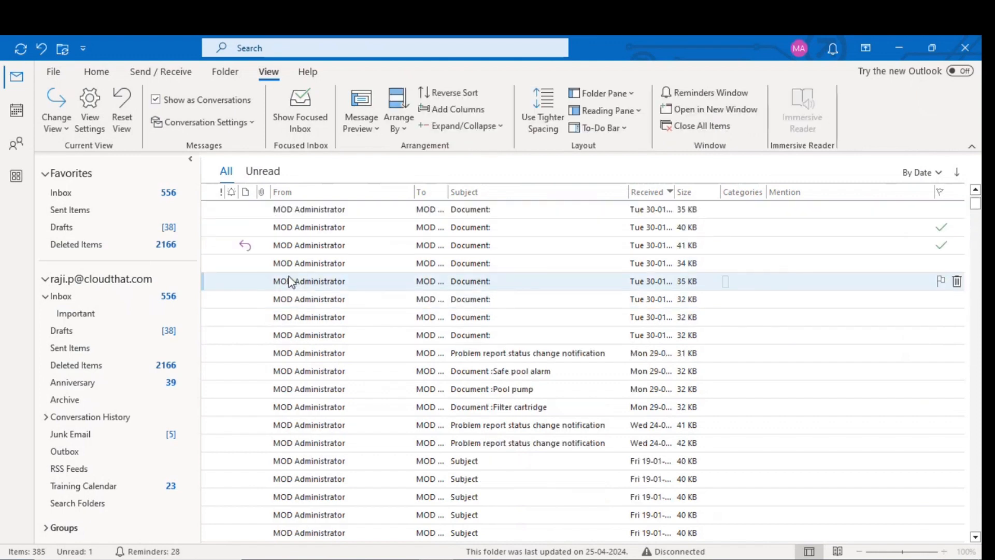
scroll(289, 277, down, 10)
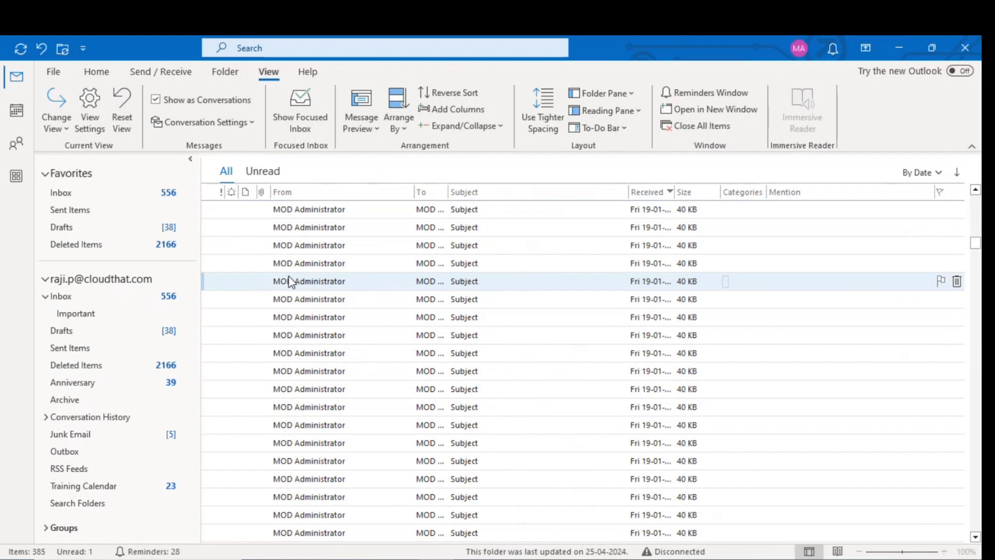
scroll(289, 276, up, 10)
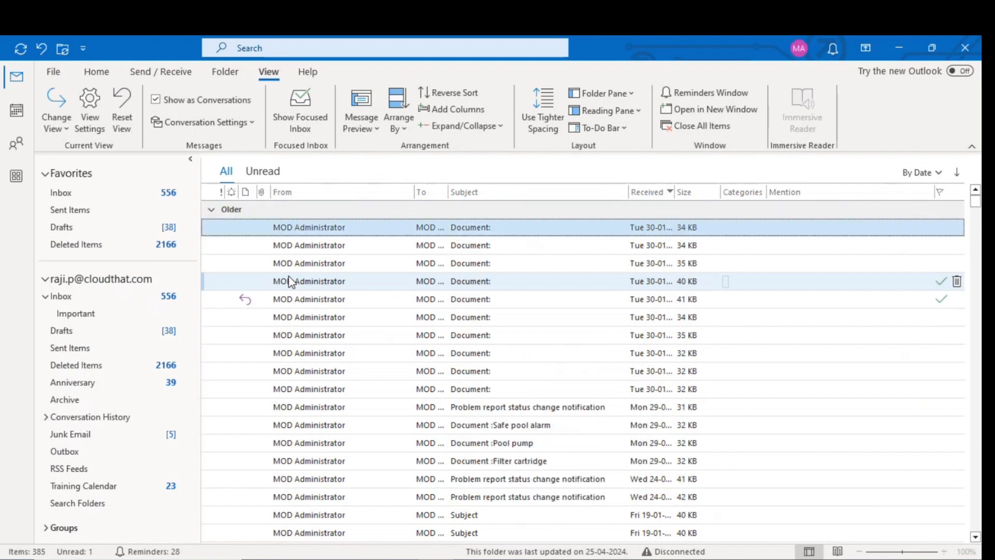
right_click(216, 304)
key(Escape)
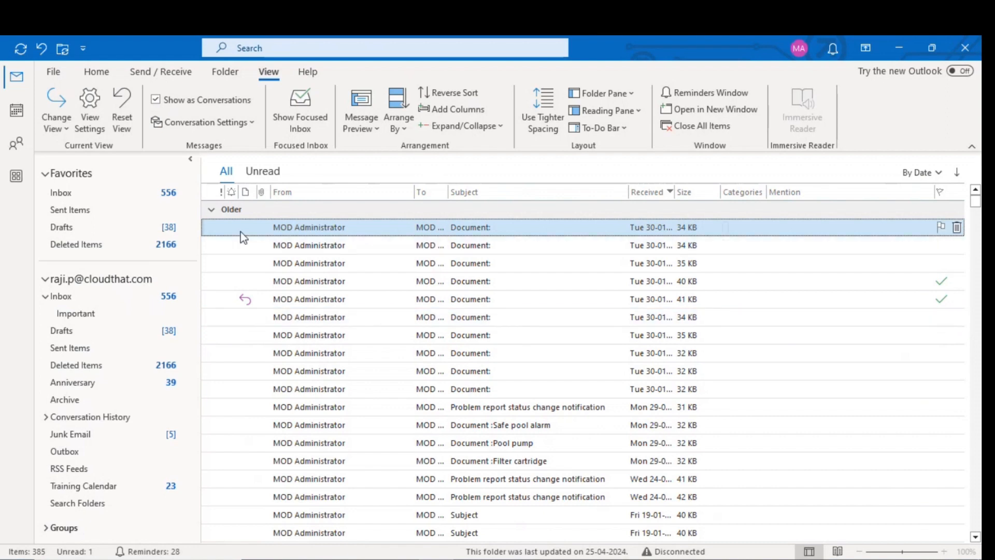
- Toggle the Older group's collapsed state and arrange the message list by attachments
click(215, 213)
click(214, 212)
click(214, 211)
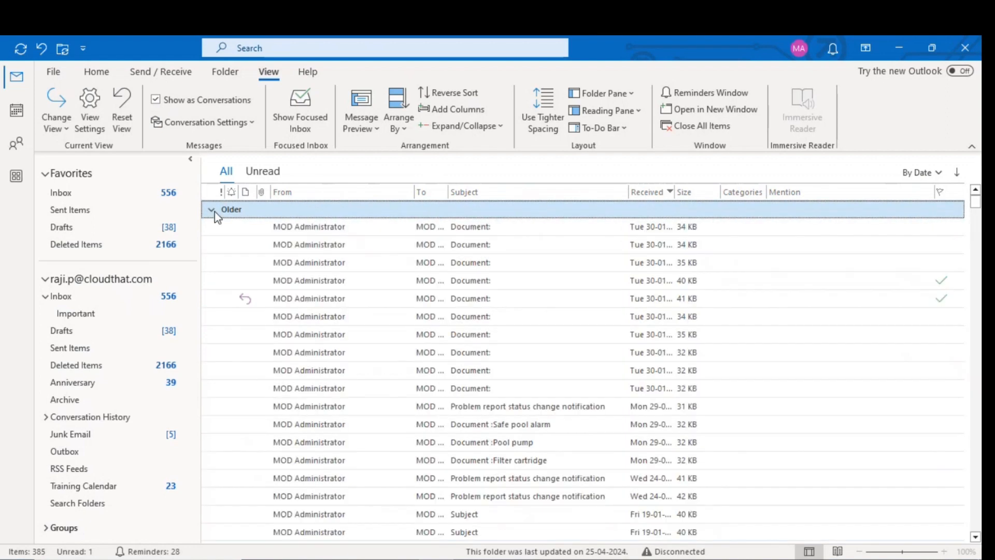
click(261, 192)
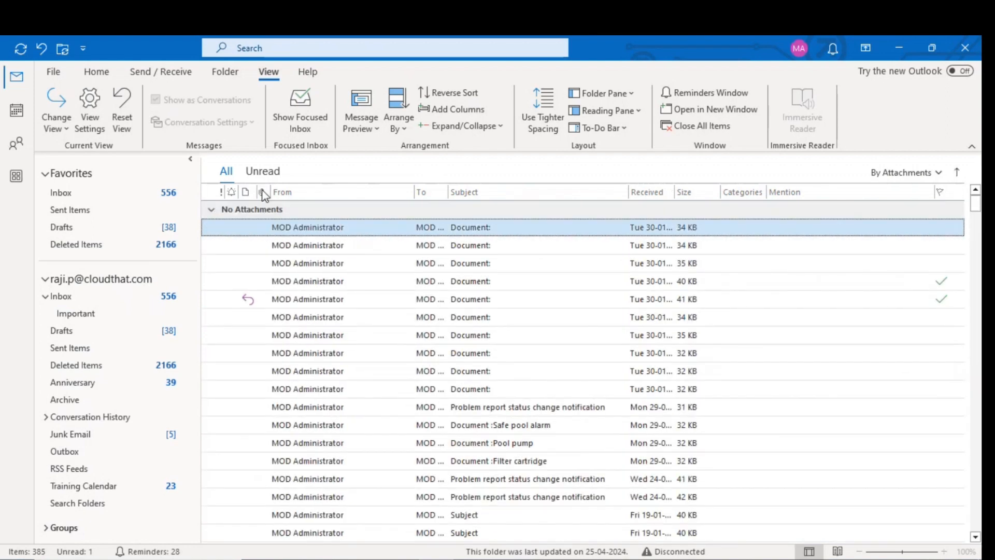
- Sort the message list by type and return it to the attachments arrangement
click(254, 192)
click(231, 192)
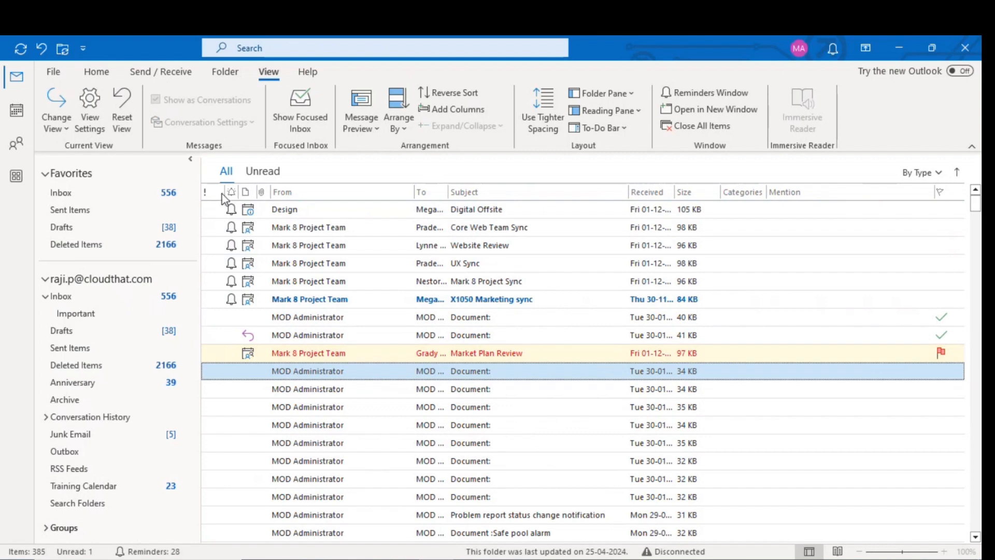
click(260, 193)
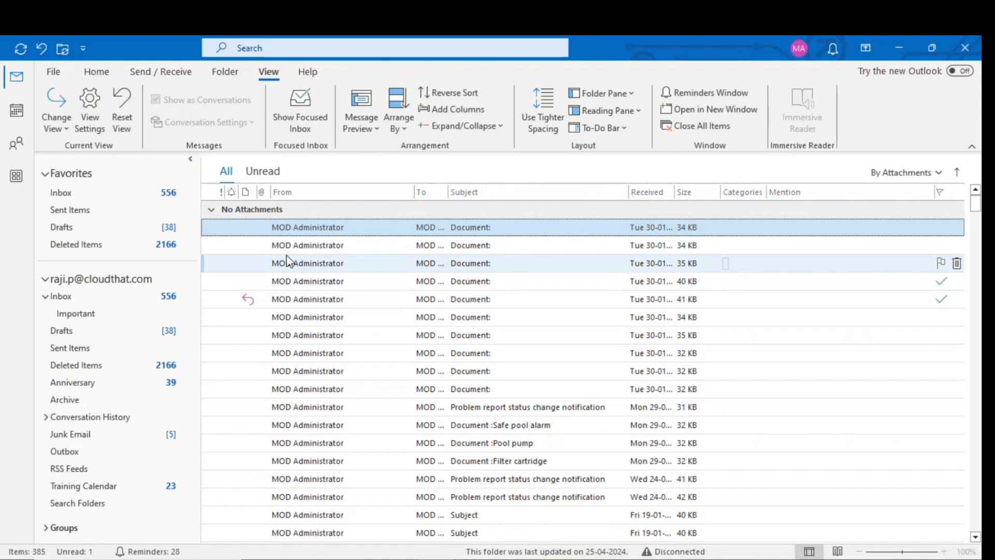
- Turn tighter spacing on for the message list and switch it back off
click(544, 129)
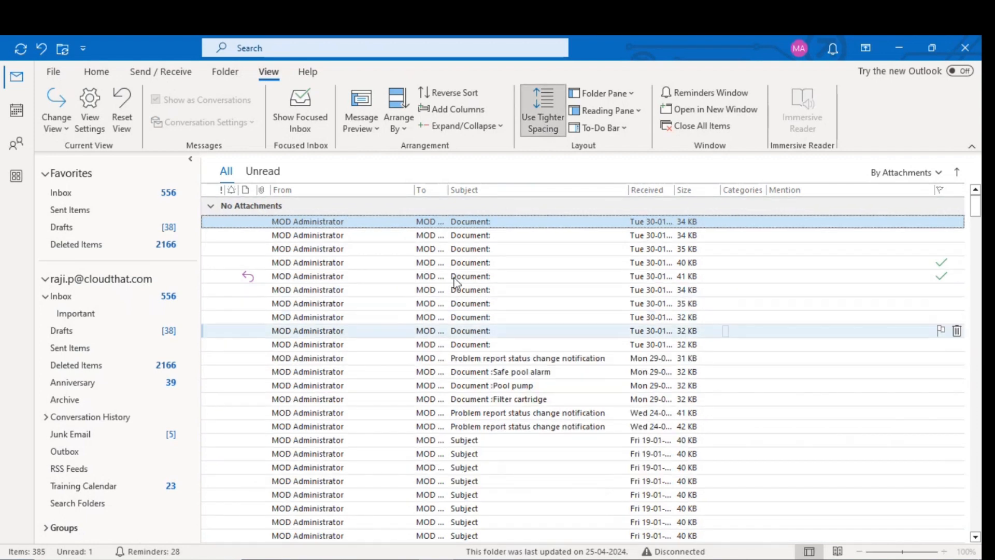
click(537, 119)
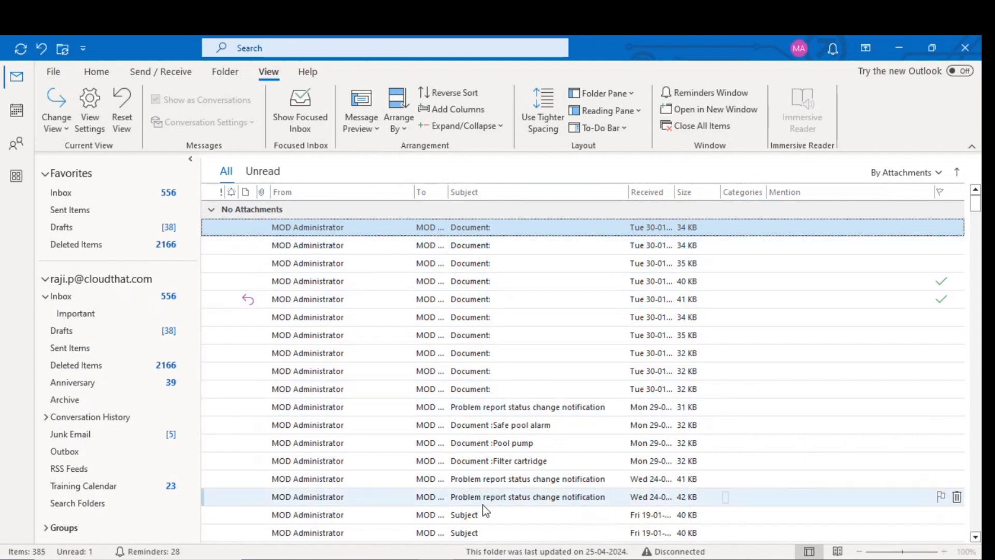
- Ignore the conversation of the first "Document:" message in the No Attachments group
right_click(480, 233)
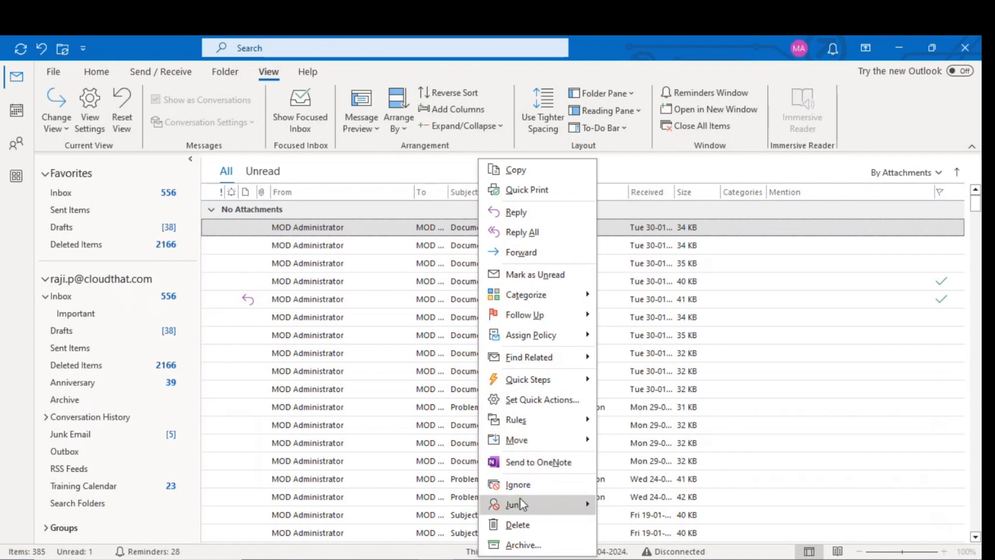
mouse_move(539, 509)
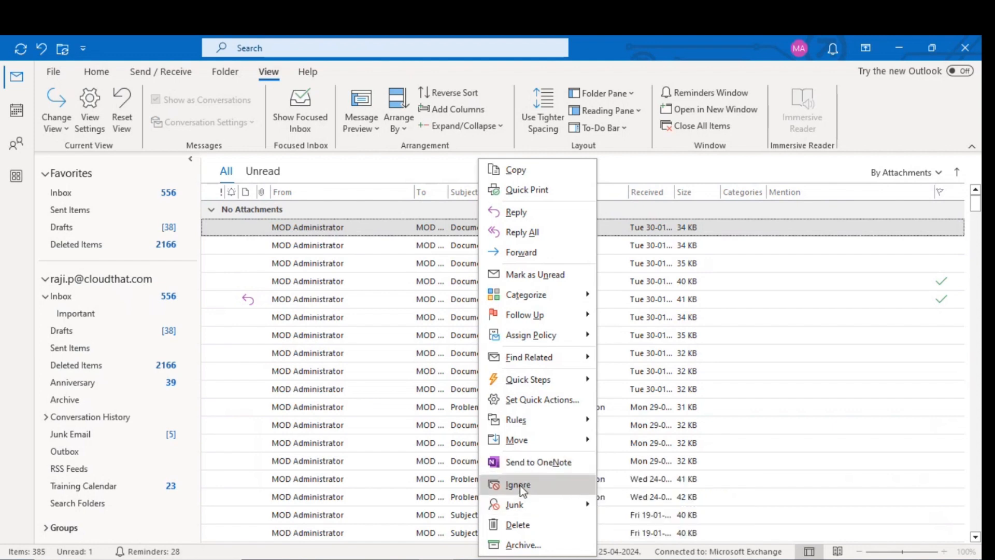
click(518, 486)
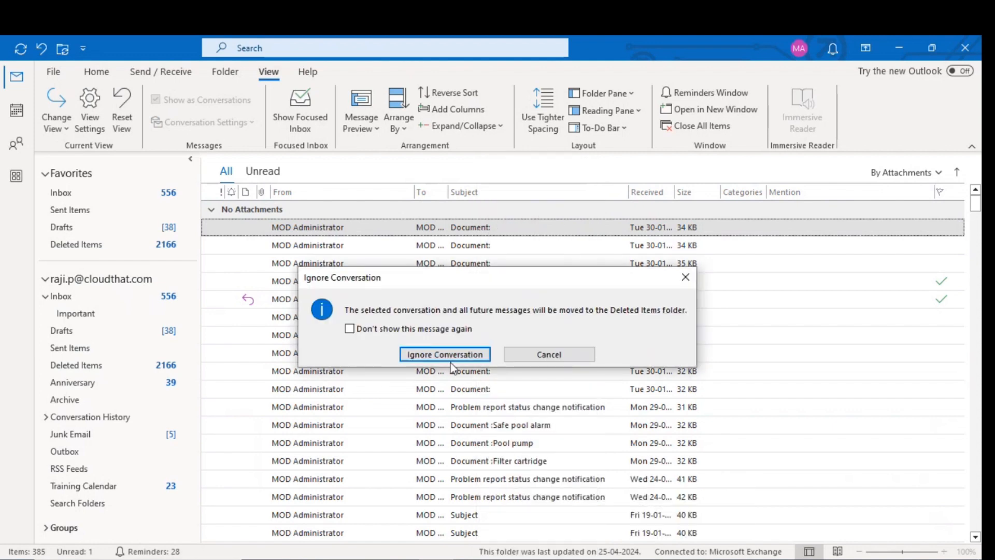
click(446, 353)
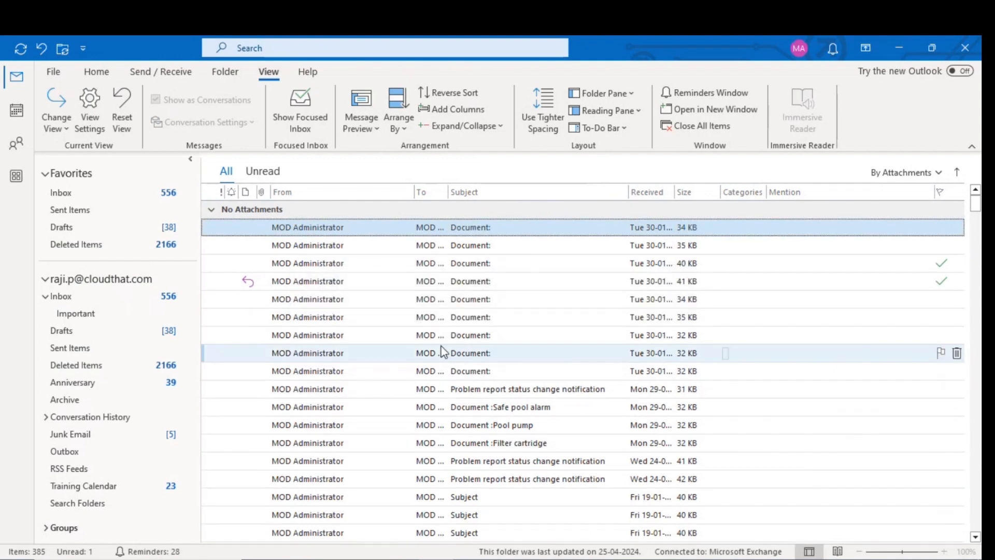